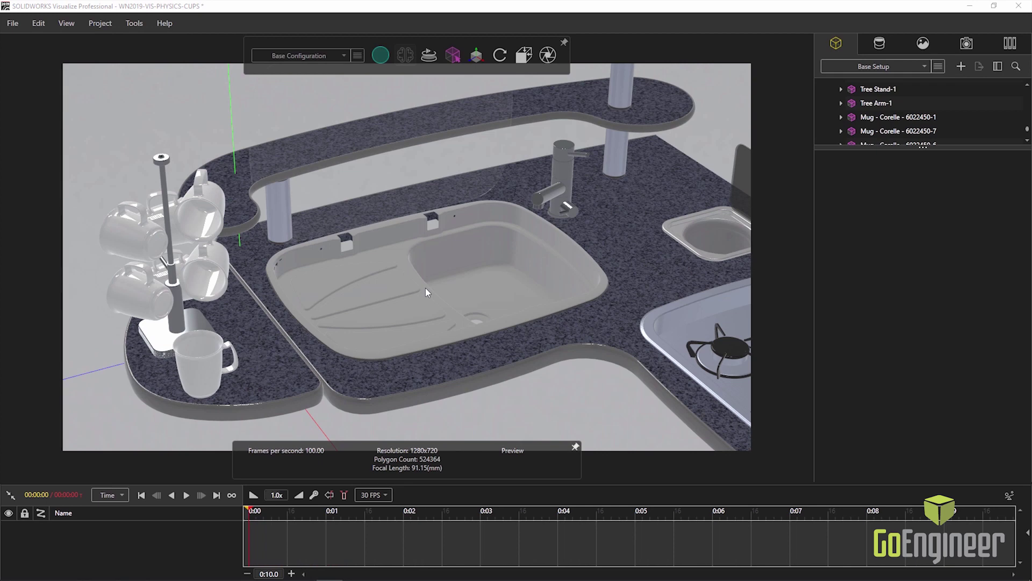
Select all the mugs on the mug tree and counter
click(170, 204)
ctrl+click(207, 209)
ctrl+click(185, 250)
ctrl+click(203, 267)
ctrl+click(133, 288)
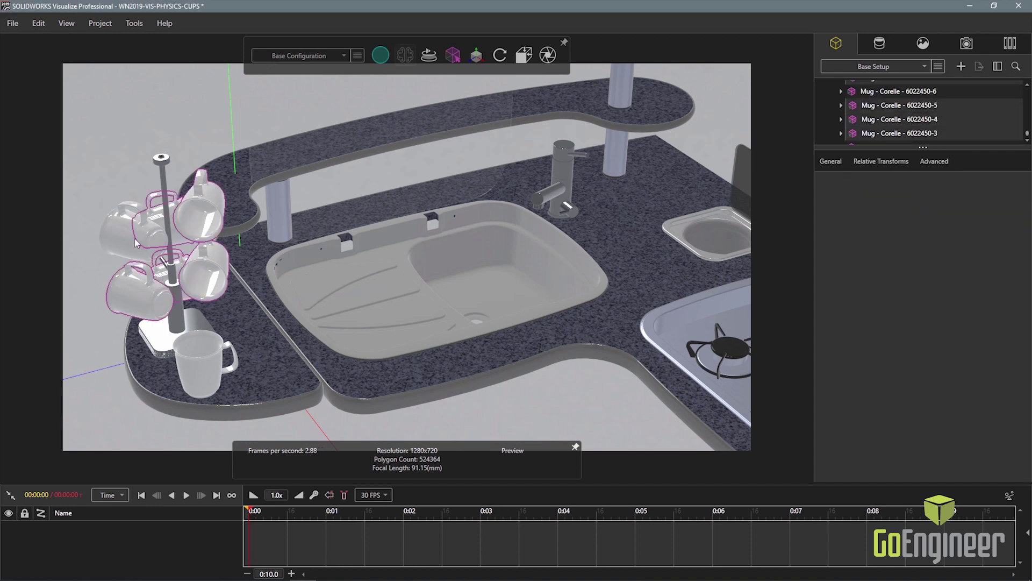
ctrl+click(129, 225)
ctrl+click(199, 350)
Move the selected mugs up over the sink, then pick the top-left mug alone
click(476, 54)
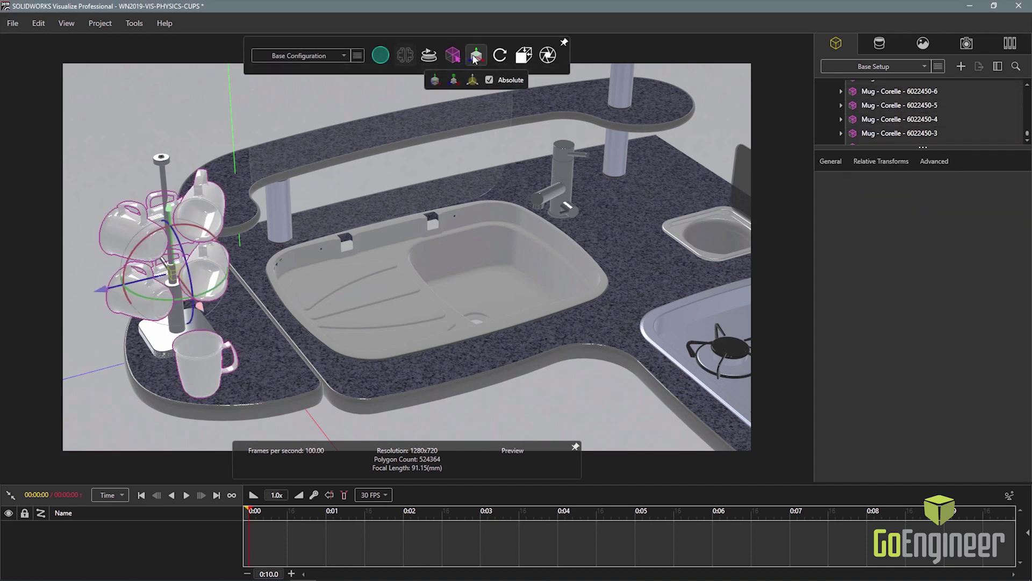
drag(132, 291, 444, 214)
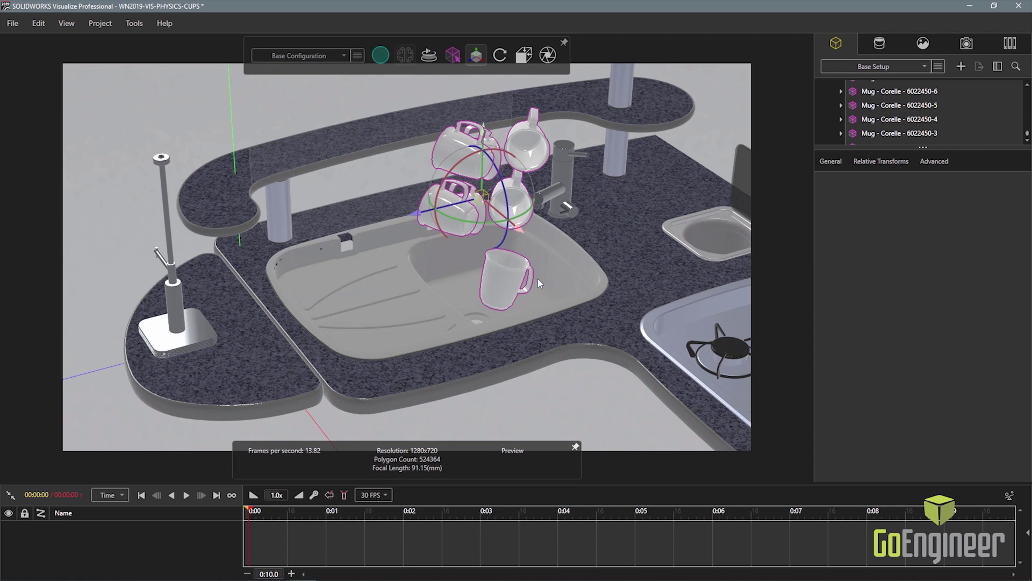
click(455, 143)
Make the top-left mug a Dynamic physics body with a Mesh collider
click(477, 57)
click(934, 193)
click(880, 237)
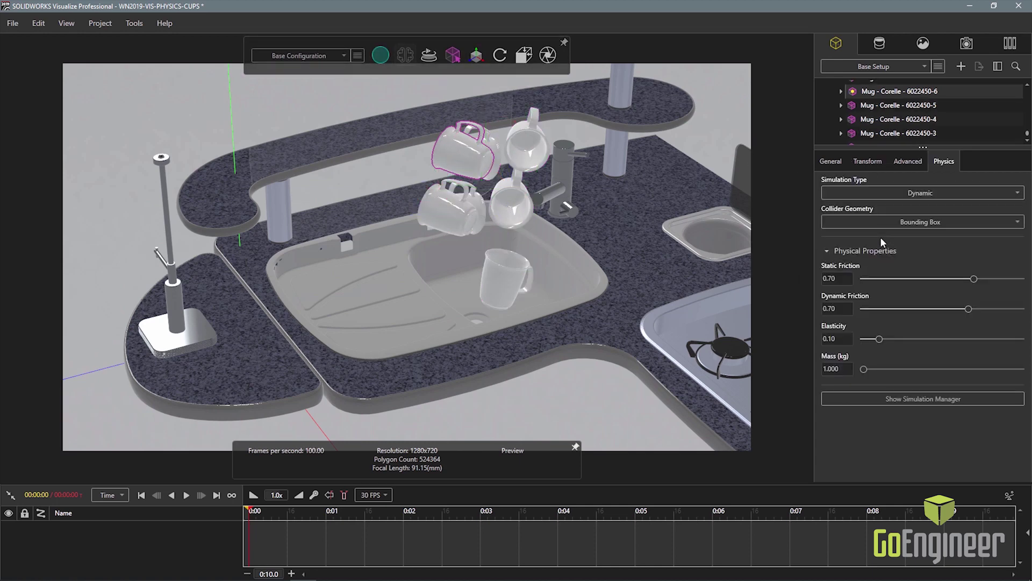
click(879, 222)
click(869, 251)
Make the top and top-right mugs Dynamic with Mesh colliders
click(497, 150)
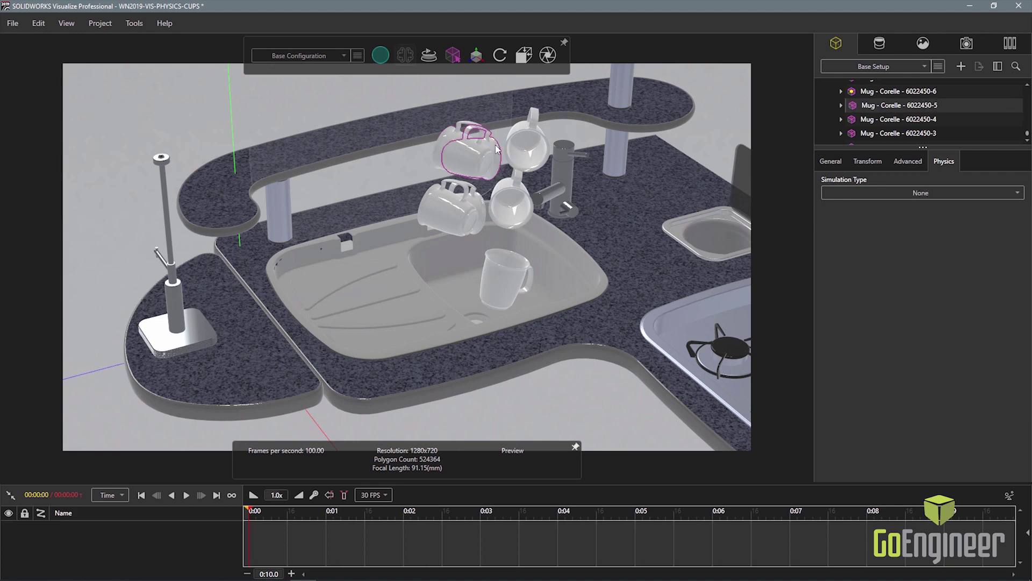
click(919, 192)
click(913, 235)
click(913, 223)
click(908, 250)
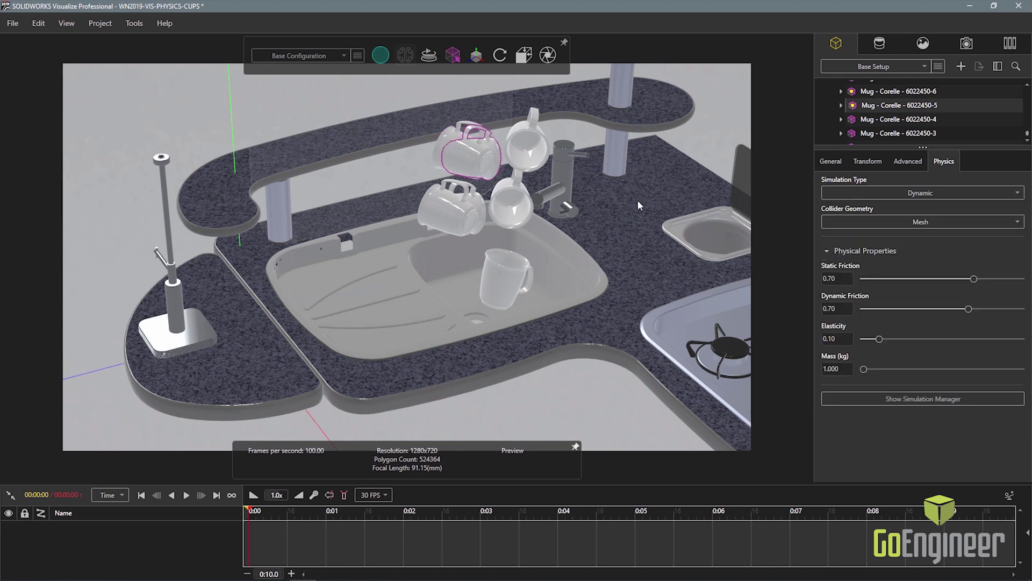
click(528, 143)
click(919, 192)
click(897, 236)
click(894, 223)
click(899, 251)
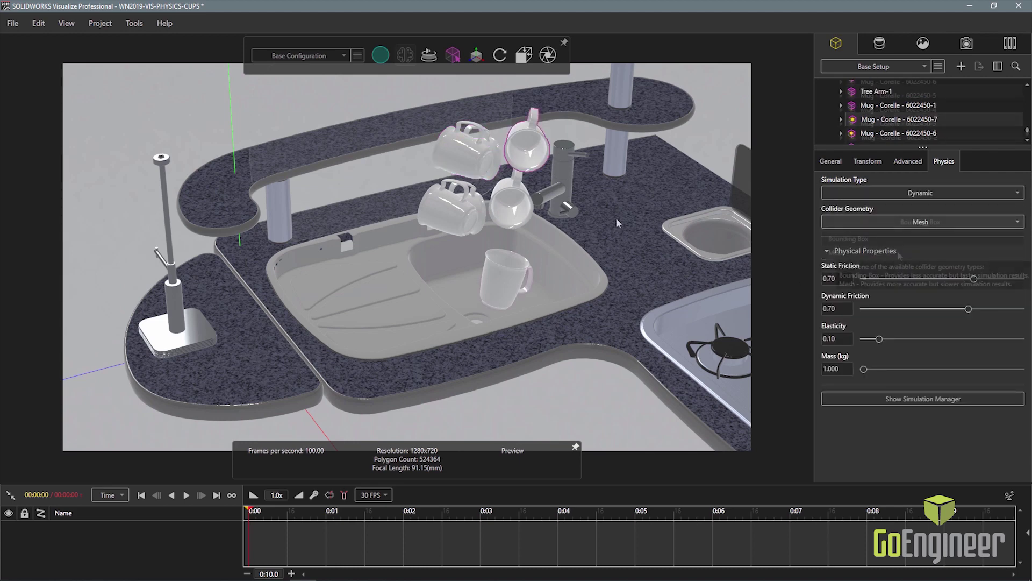
Set the sink to a Static physics body with a Mesh collider
click(439, 261)
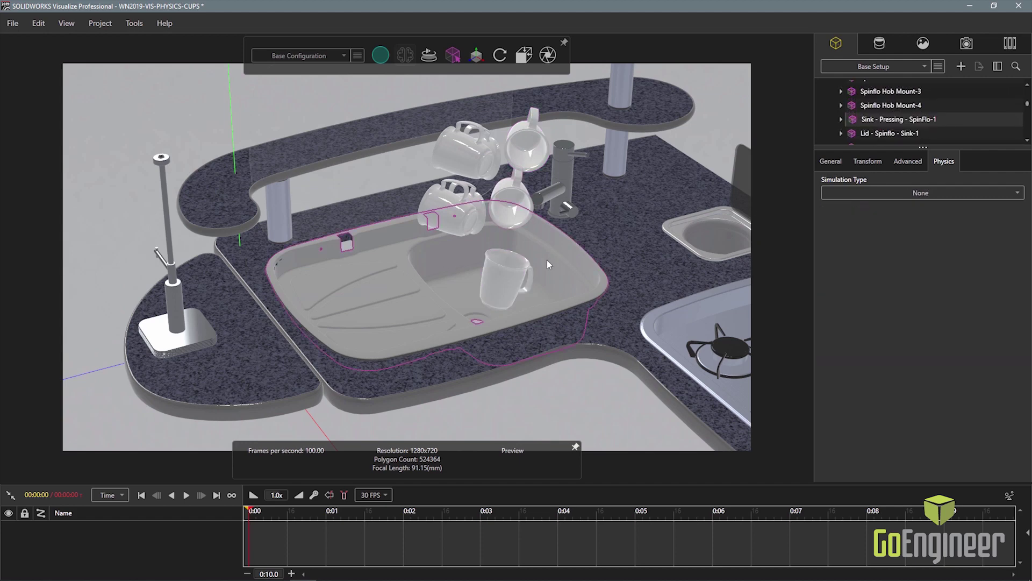
click(914, 192)
click(877, 221)
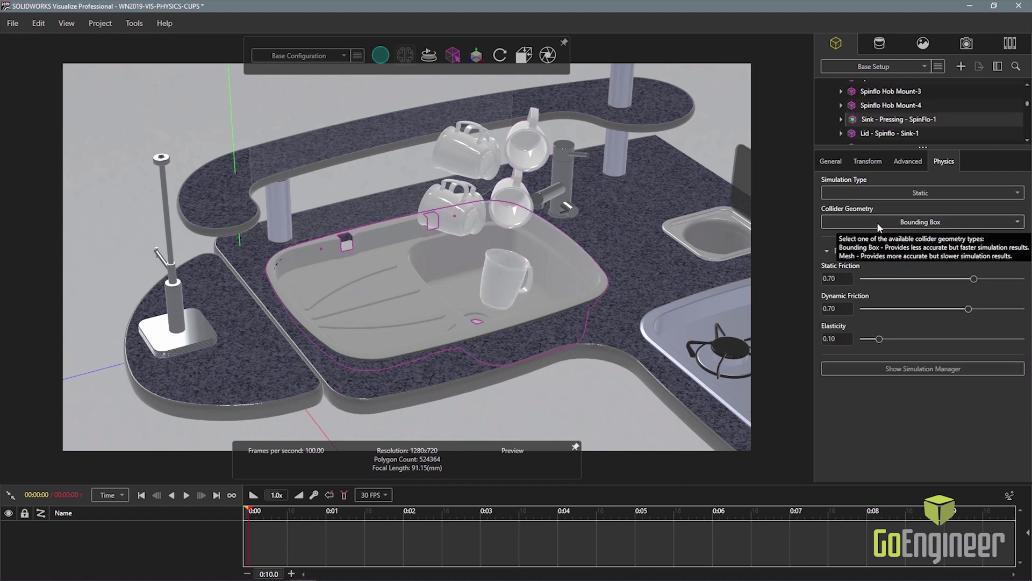
click(876, 222)
click(872, 254)
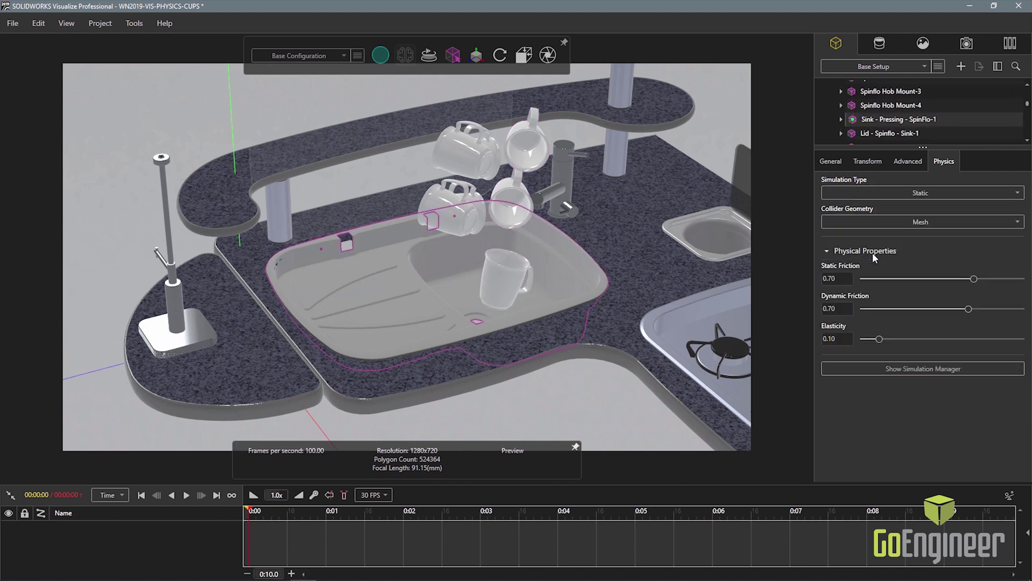
Play the physics simulation from the Simulation Manager so the mugs drop into the sink
click(907, 369)
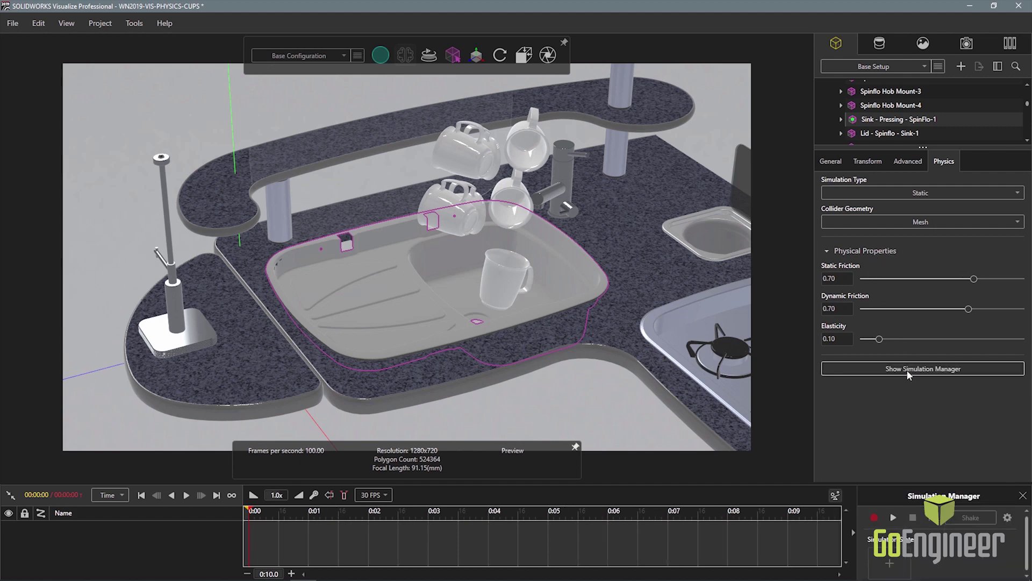
click(893, 517)
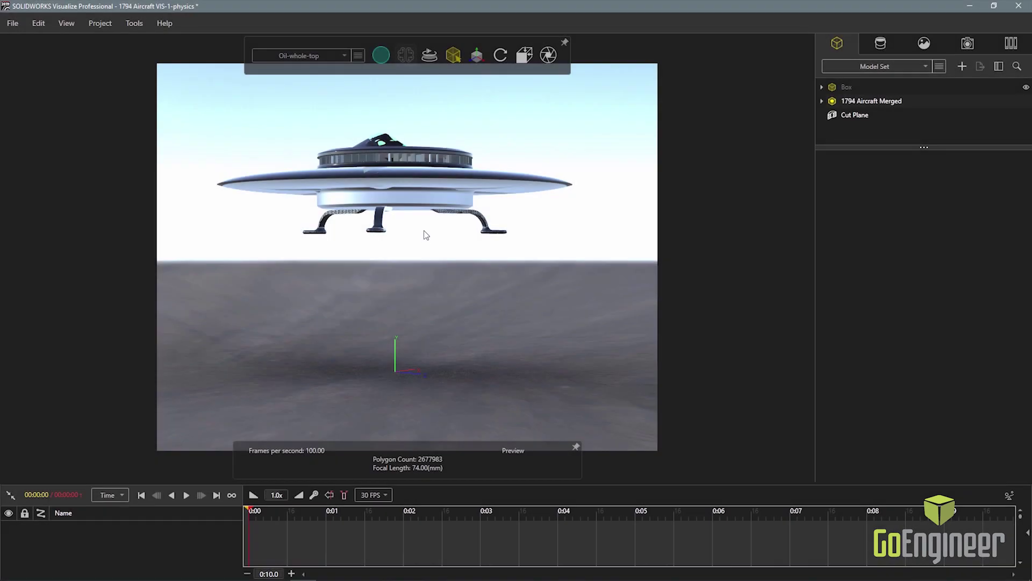
Tilt the flying saucer forward to expose its underside
click(425, 181)
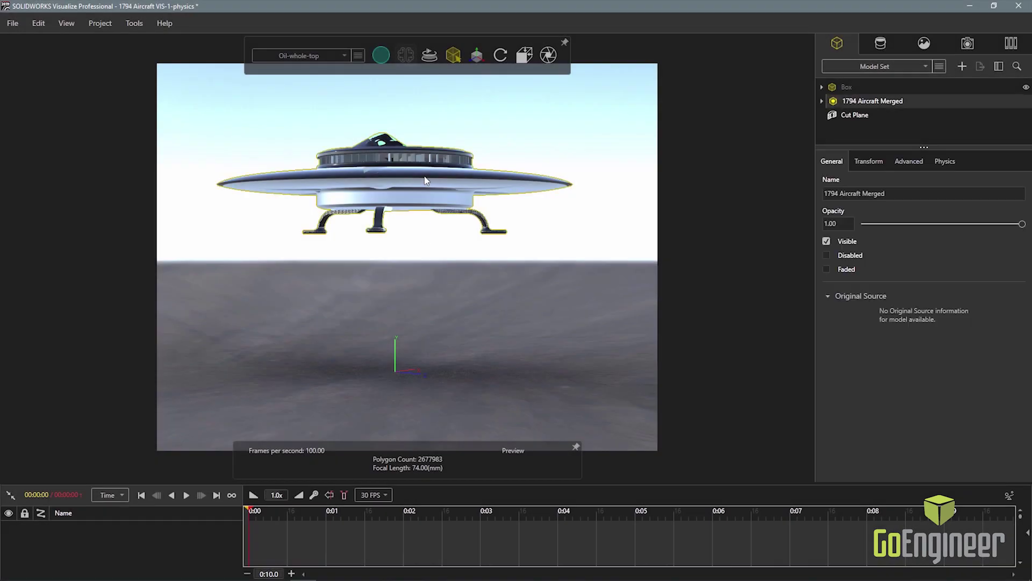
click(477, 54)
drag(369, 180, 365, 156)
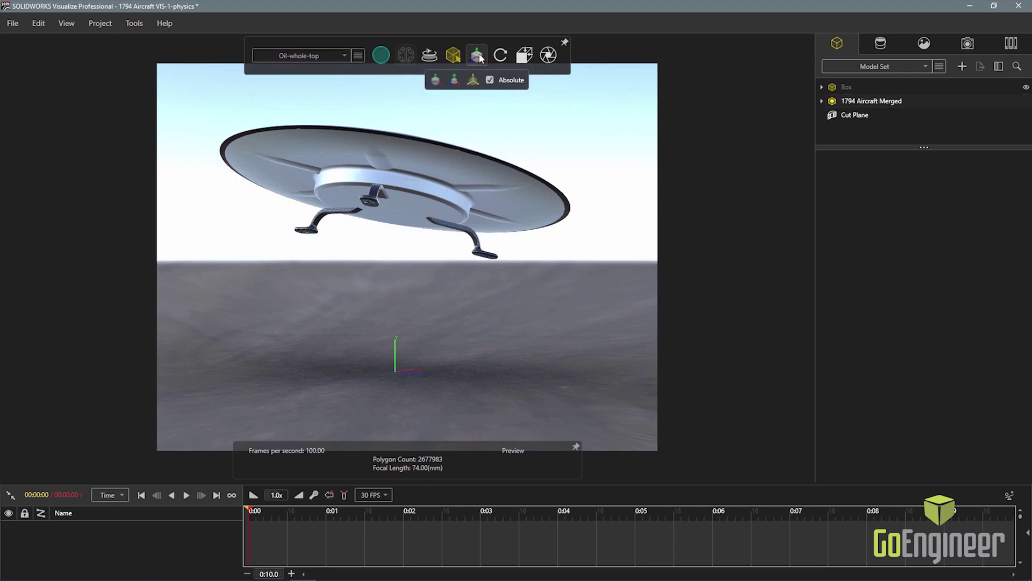
click(477, 55)
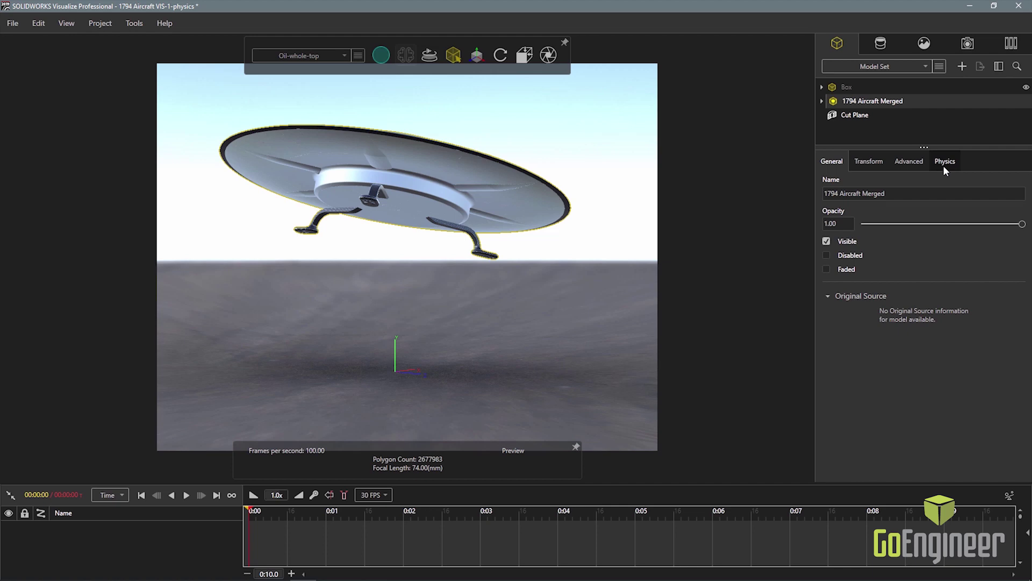
Check the saucer's physics settings (Dynamic, Mesh, 2000 kg) and show the Simulation Manager
click(944, 163)
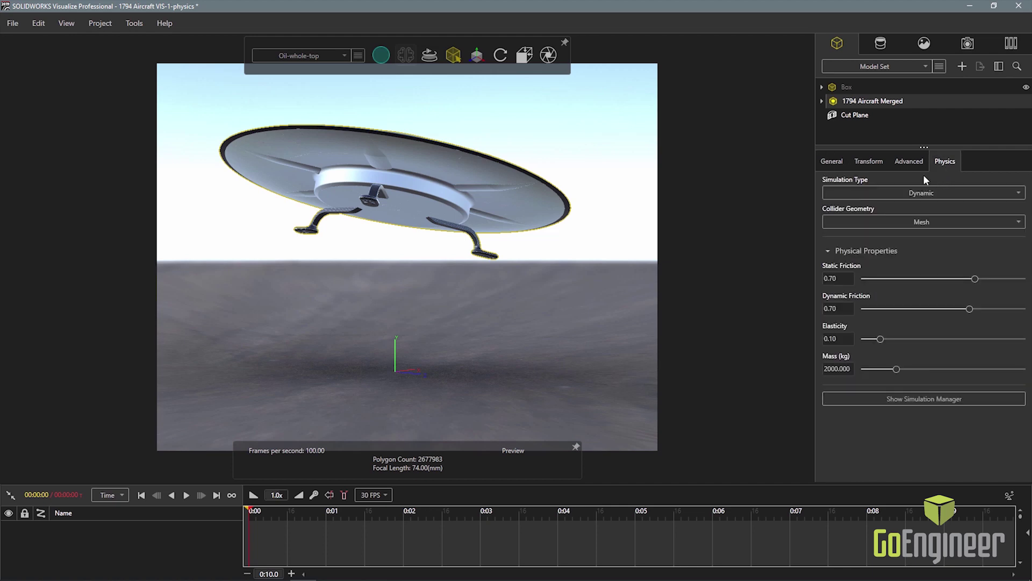
mouse_move(896, 221)
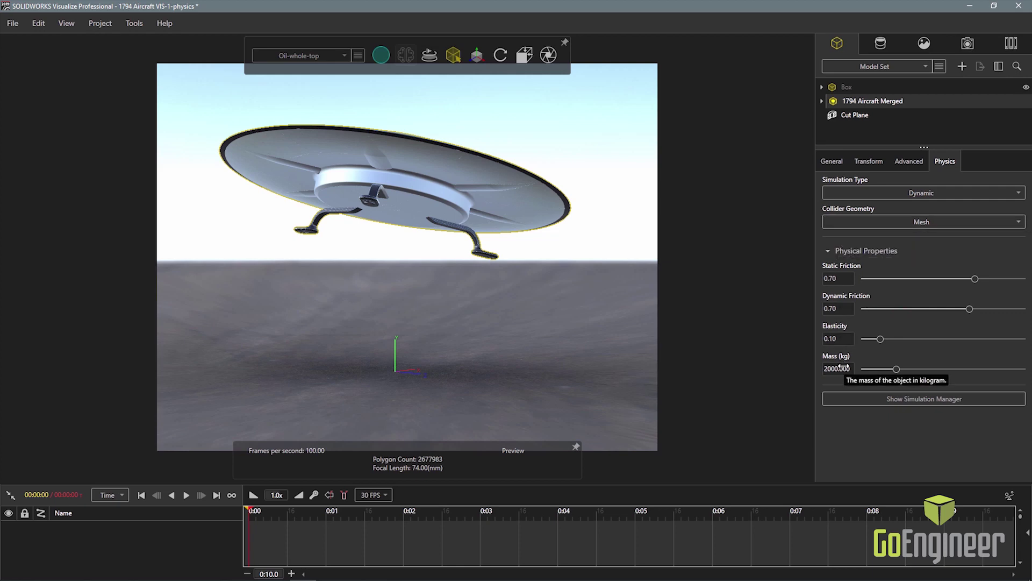
click(934, 402)
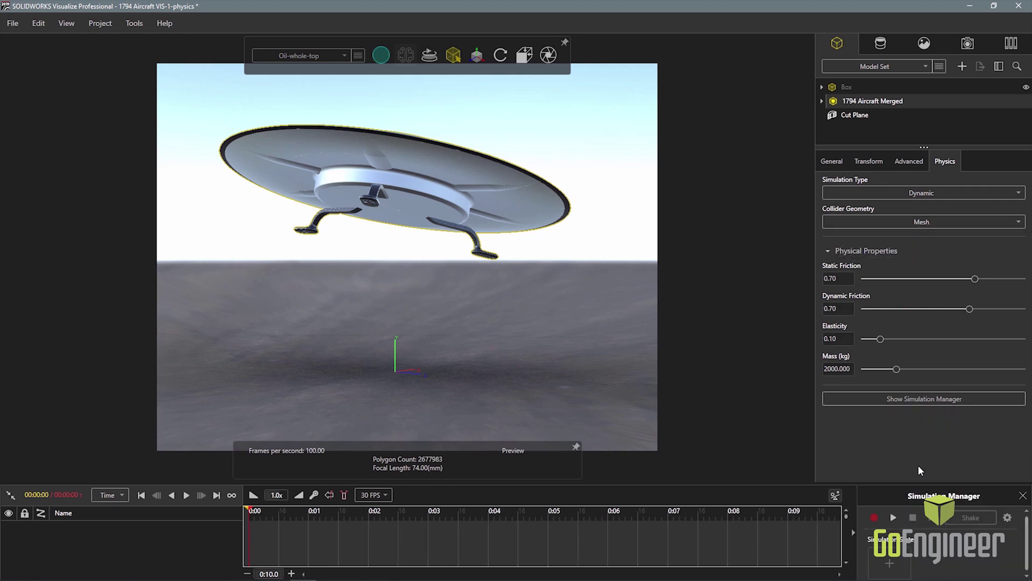
Test the saucer's fall, reset it, then record its landing as physics animation
click(893, 517)
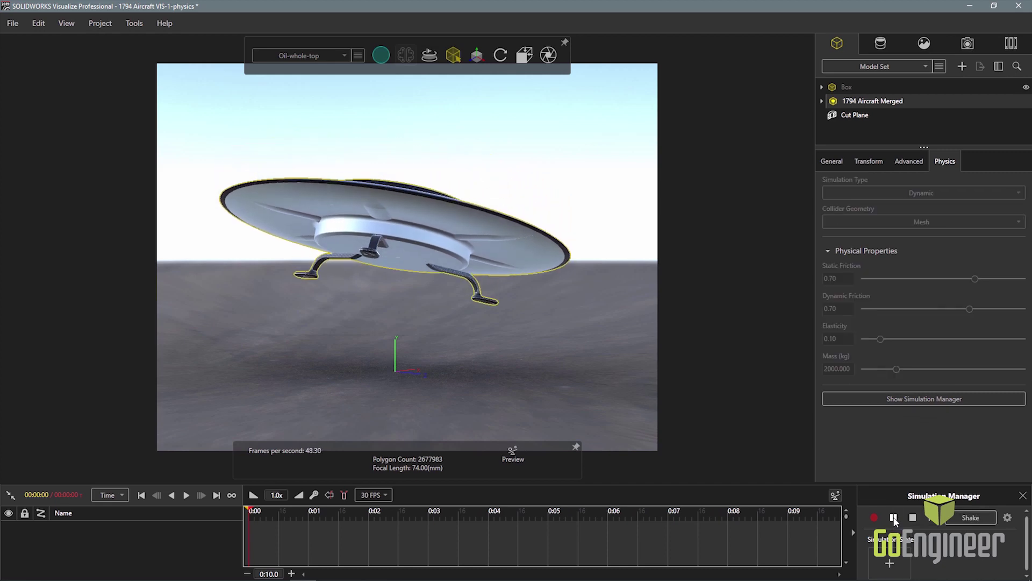
click(913, 517)
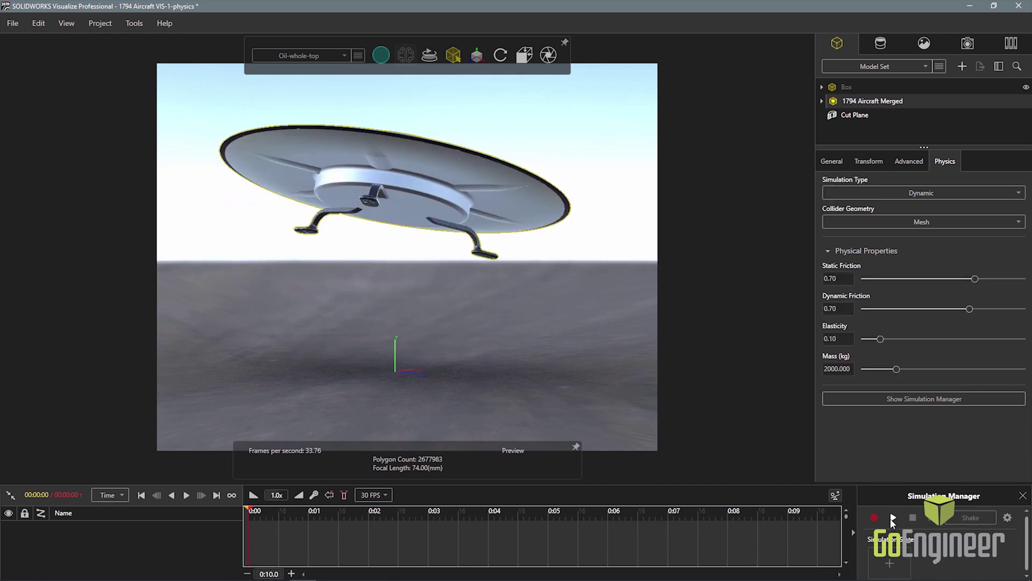
click(874, 517)
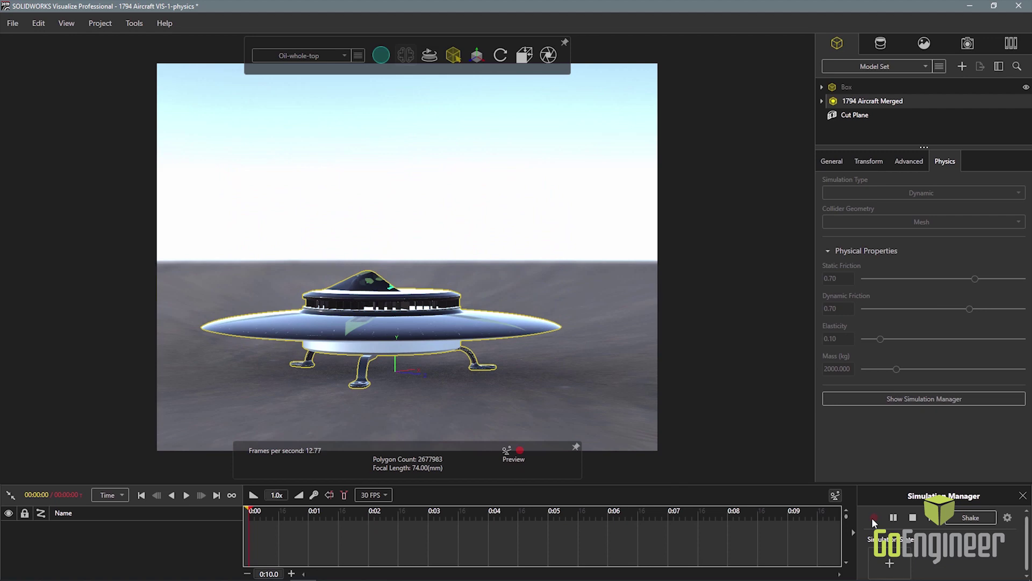
click(913, 517)
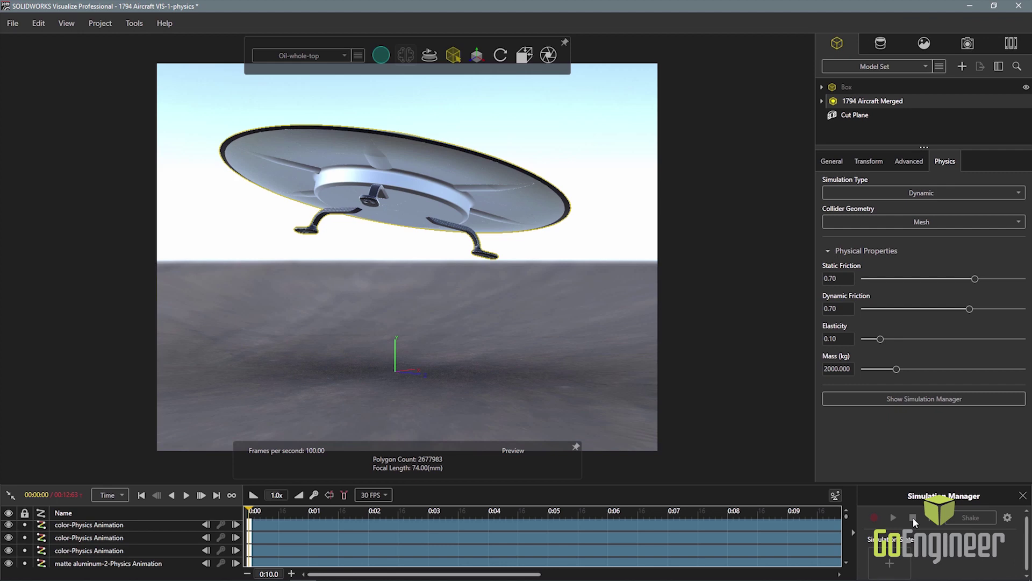
Play back the recorded landing, then view the Unimog truck's physics settings
click(186, 494)
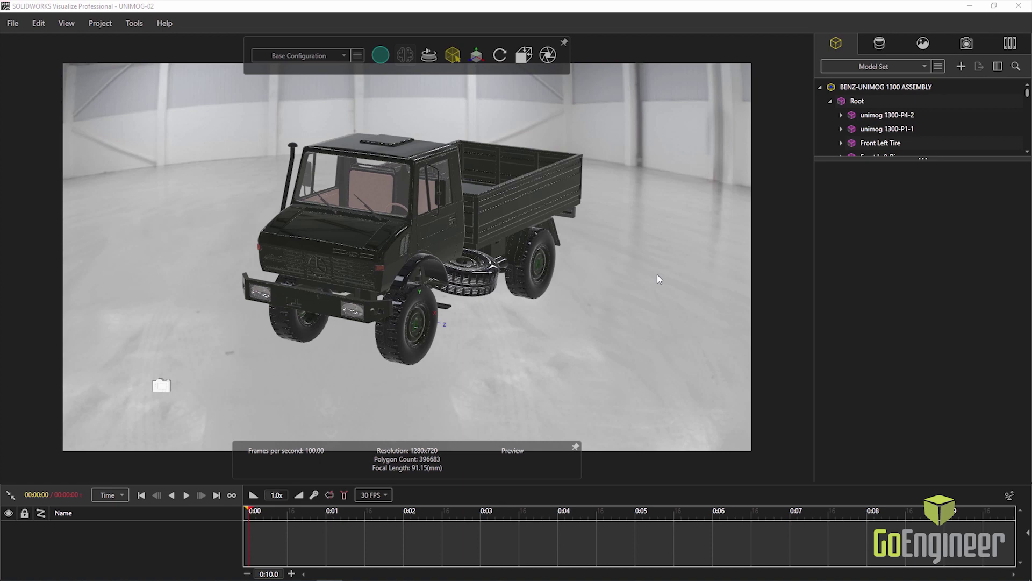
click(514, 219)
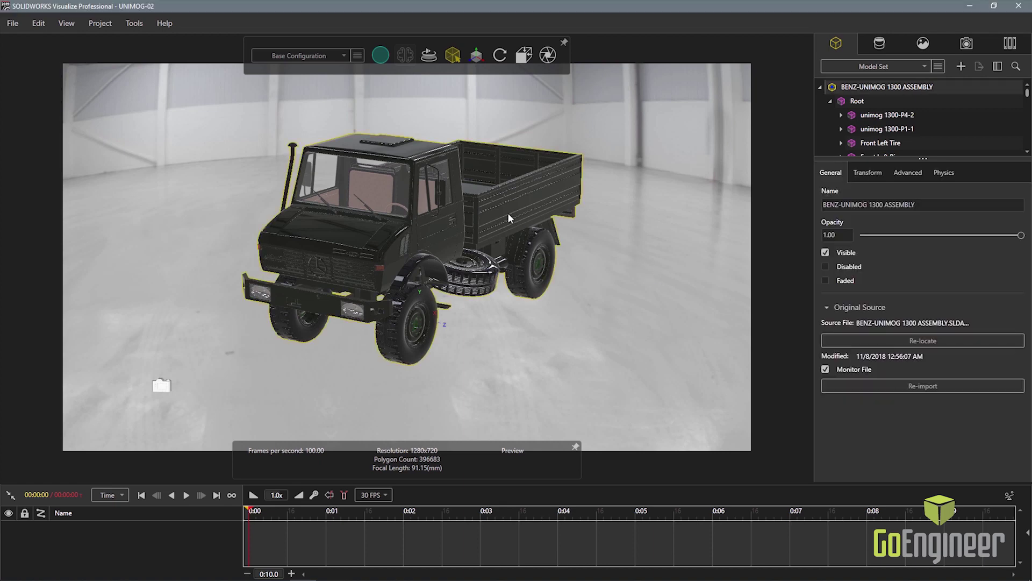
click(947, 173)
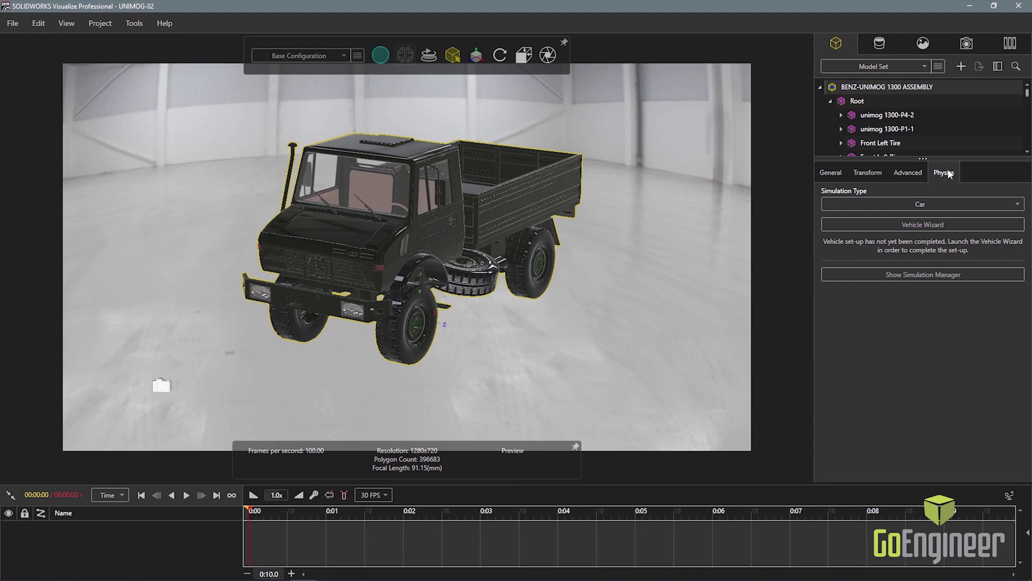
Keep the truck's simulation type as Car and start the Vehicle Wizard in Manual Mode
click(930, 203)
click(930, 203)
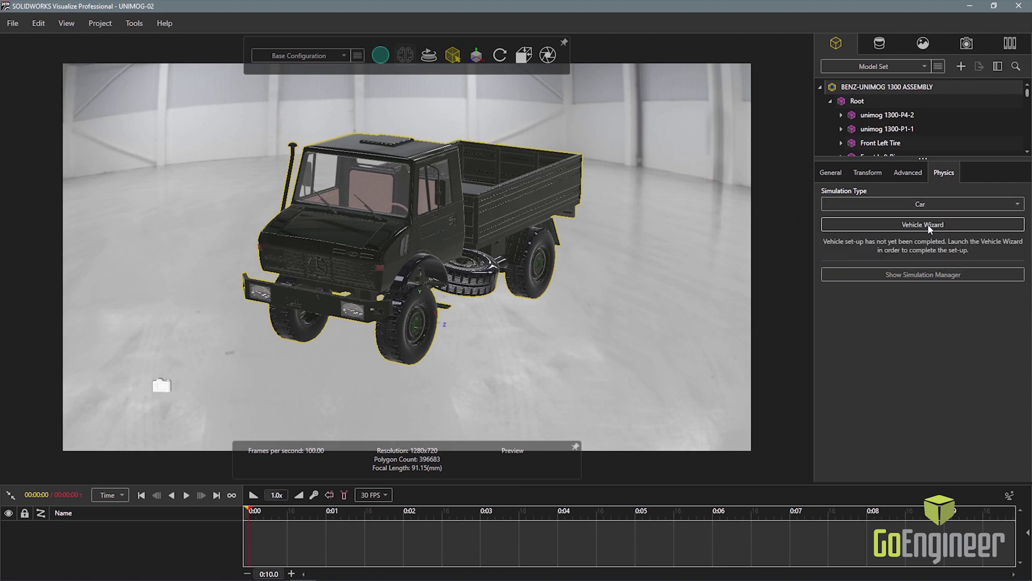
click(930, 226)
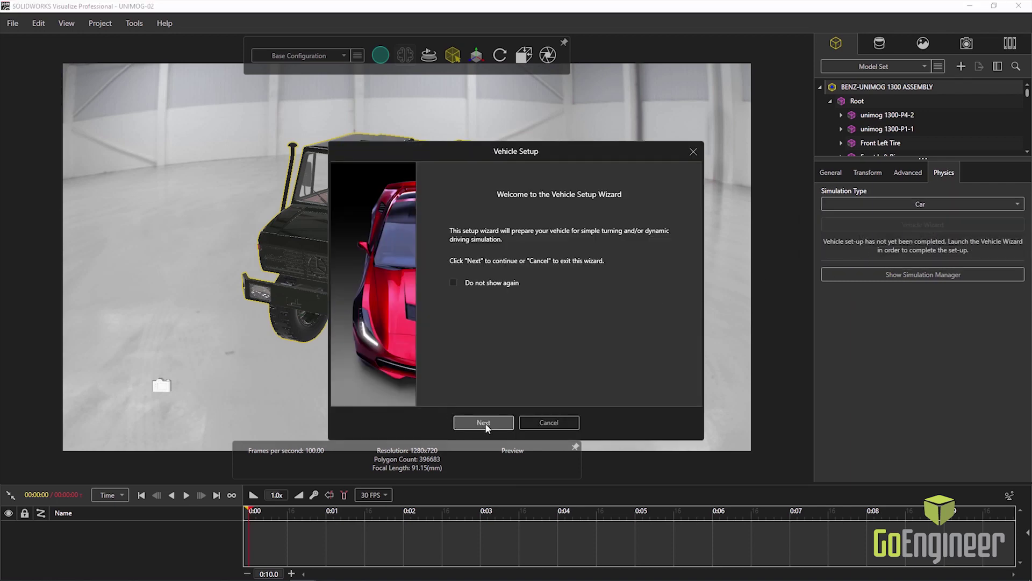
click(484, 423)
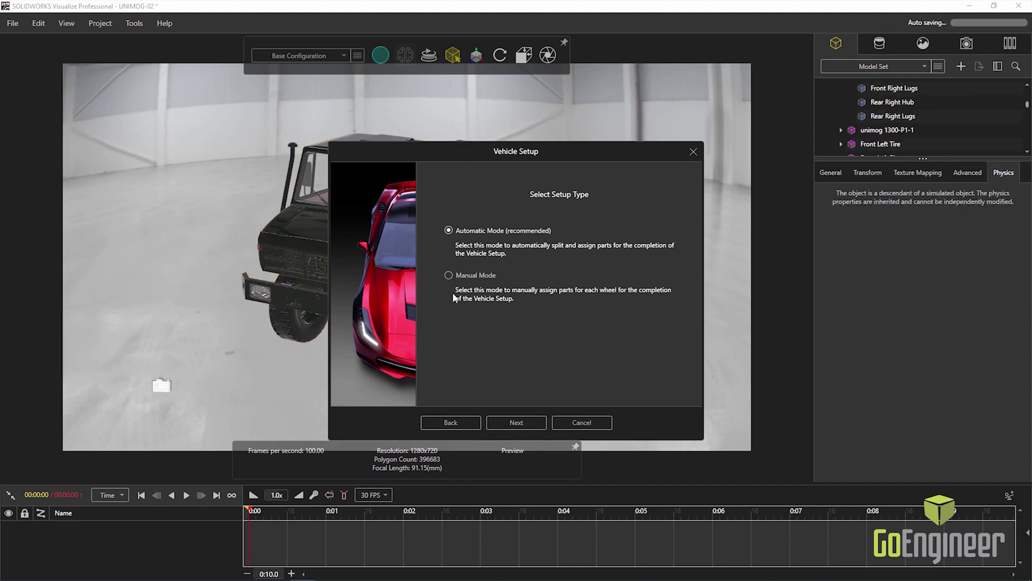
click(452, 274)
click(511, 424)
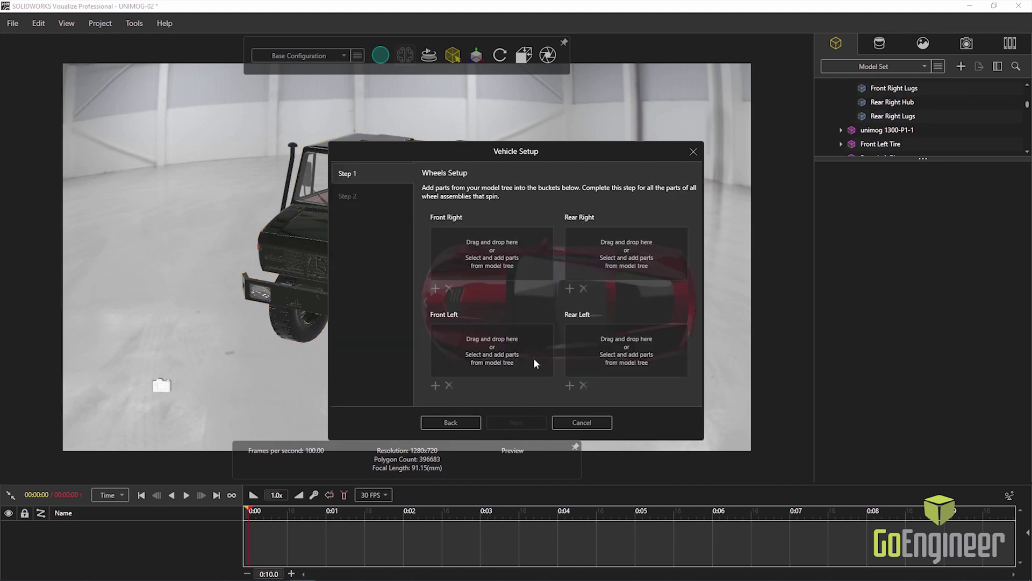
Filter the tree by 'front' and assign the front left lugs, hub and tire to Front Left
scroll(920, 128, down, 5)
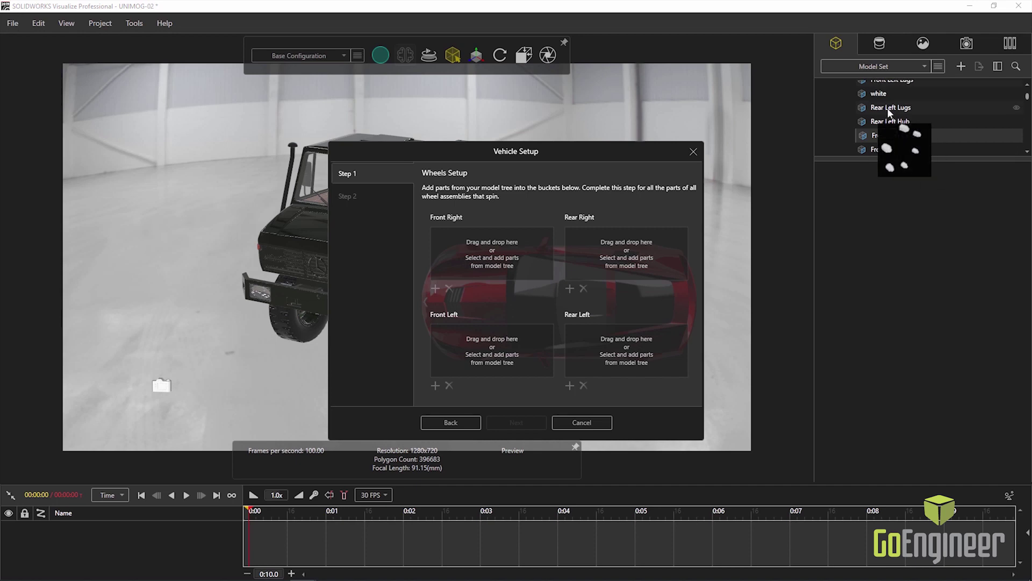
click(1017, 67)
text(front)
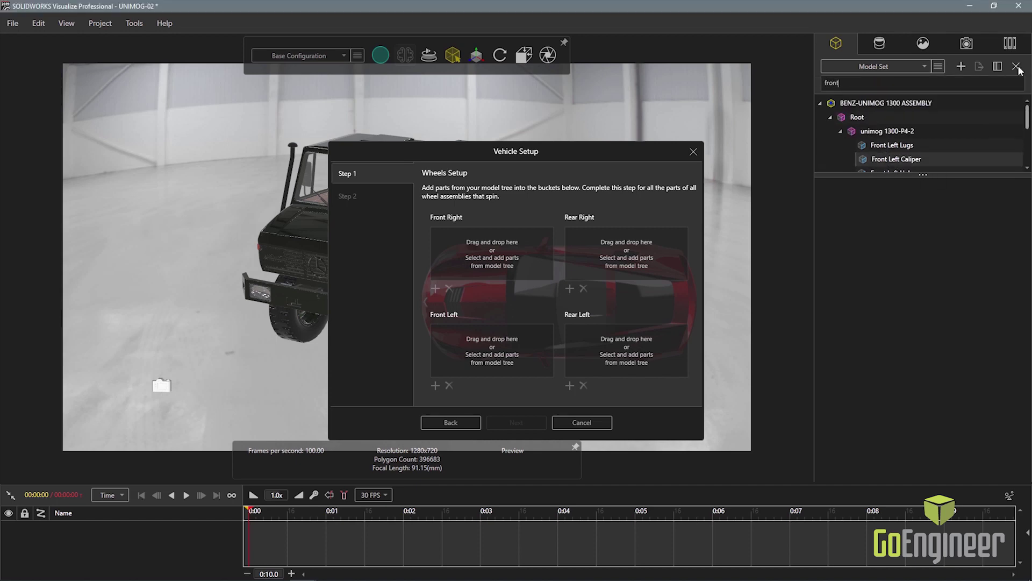
click(925, 145)
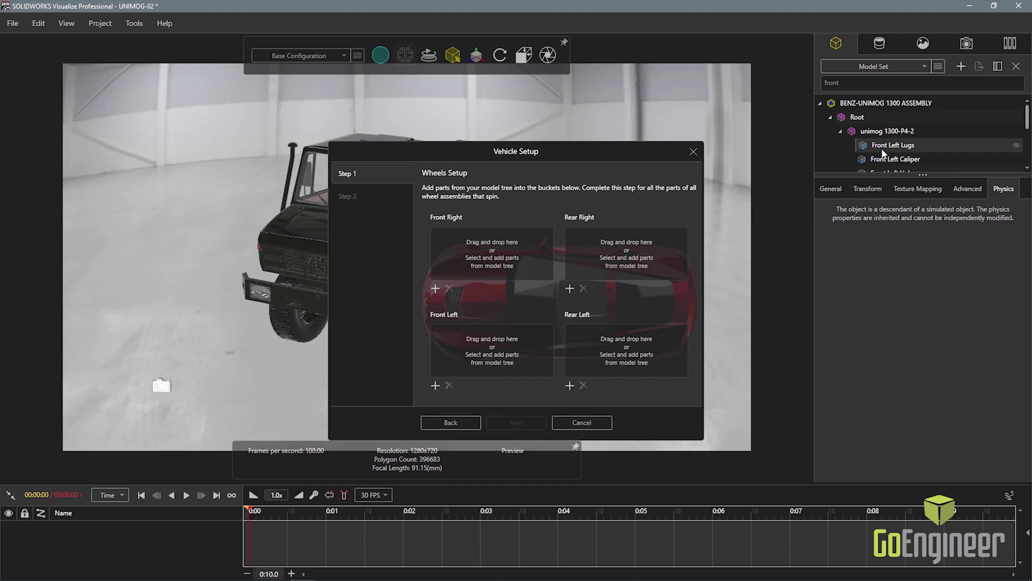
scroll(893, 153, down, 1)
scroll(888, 156, down, 3)
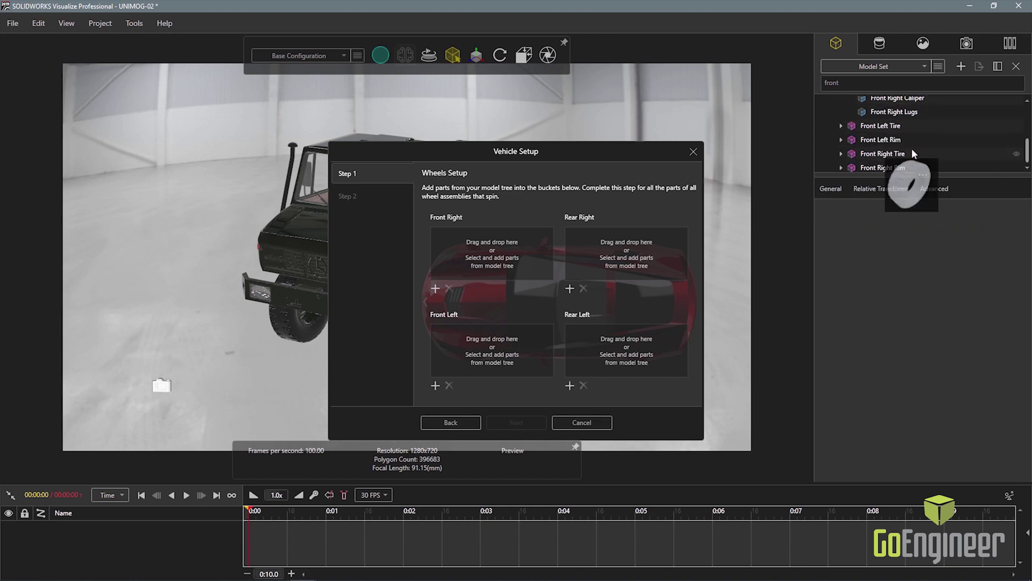
ctrl+click(885, 127)
ctrl+click(880, 140)
drag(880, 140, 479, 350)
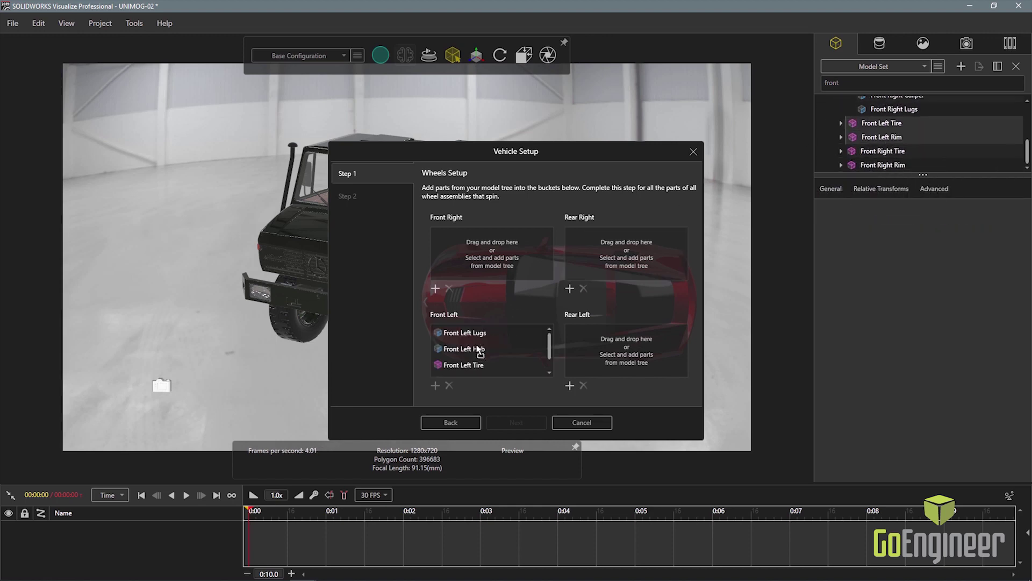
Assign the front right wheel parts, including the tire, to Front Right
scroll(953, 143, up, 3)
click(887, 141)
ctrl+click(887, 150)
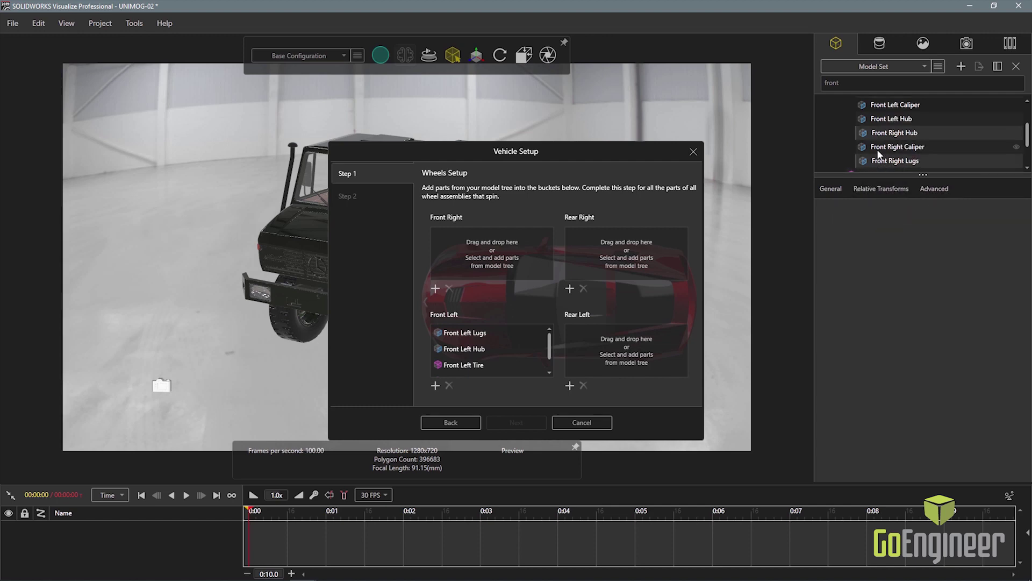
scroll(887, 151, down, 3)
ctrl+click(882, 151)
drag(882, 151, 474, 253)
Filter the tree by 'rear' and assign the rear left lugs, hub and tire to Rear Left
triple_click(999, 85)
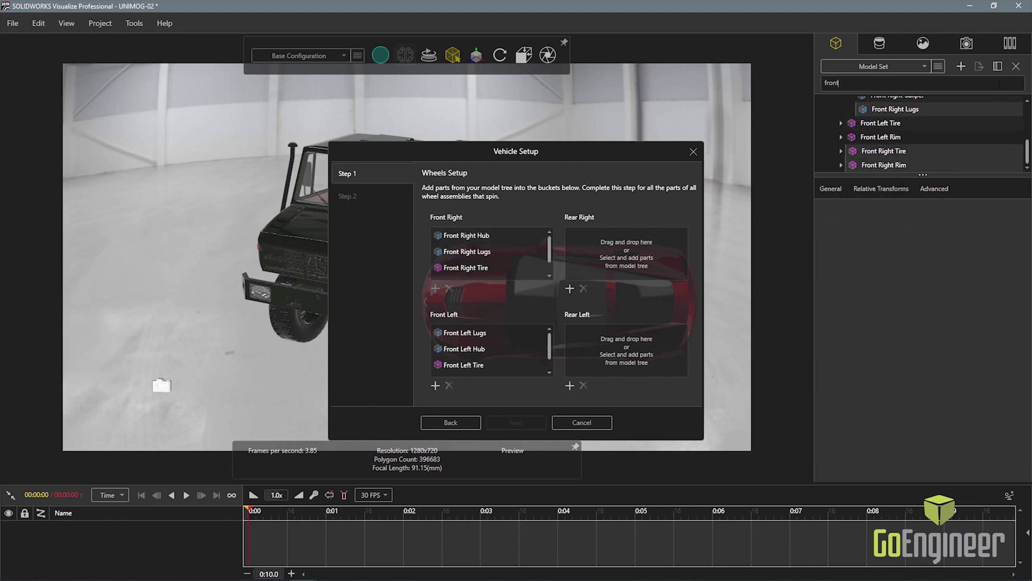
key(BackSpace)
text(rear)
scroll(914, 134, down, 1)
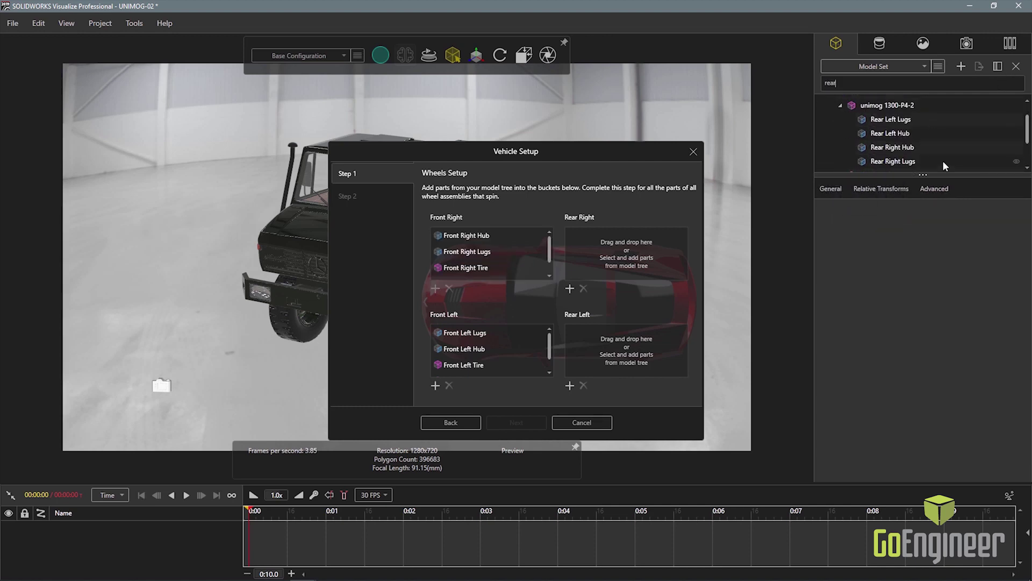
click(892, 121)
ctrl+click(887, 133)
scroll(887, 133, down, 2)
ctrl+click(880, 122)
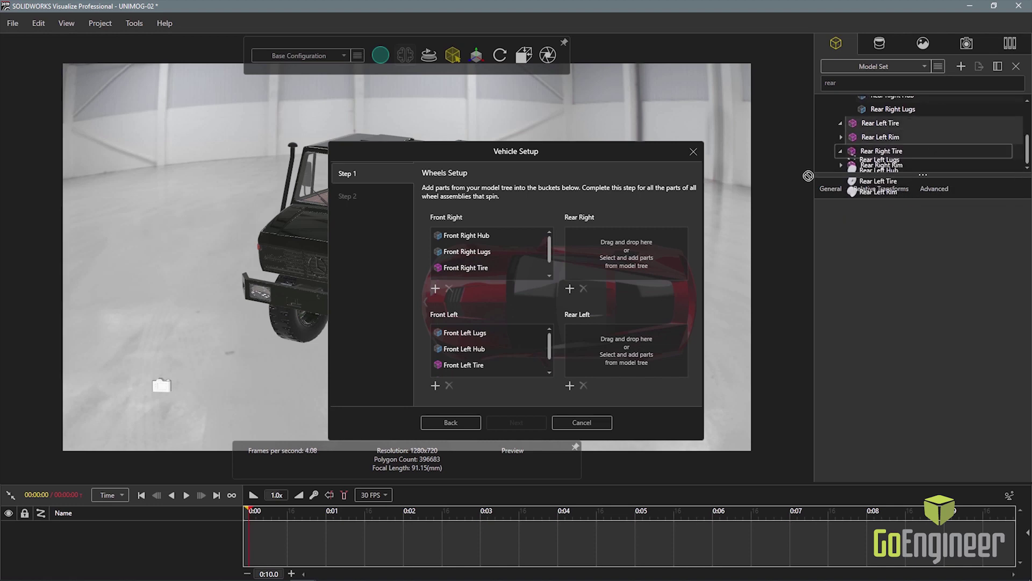
drag(881, 122, 626, 357)
Assign the rear right hub, lugs and tire to Rear Right
scroll(914, 134, up, 1)
click(892, 123)
ctrl+click(893, 137)
scroll(893, 137, down, 1)
ctrl+click(882, 151)
drag(882, 151, 626, 256)
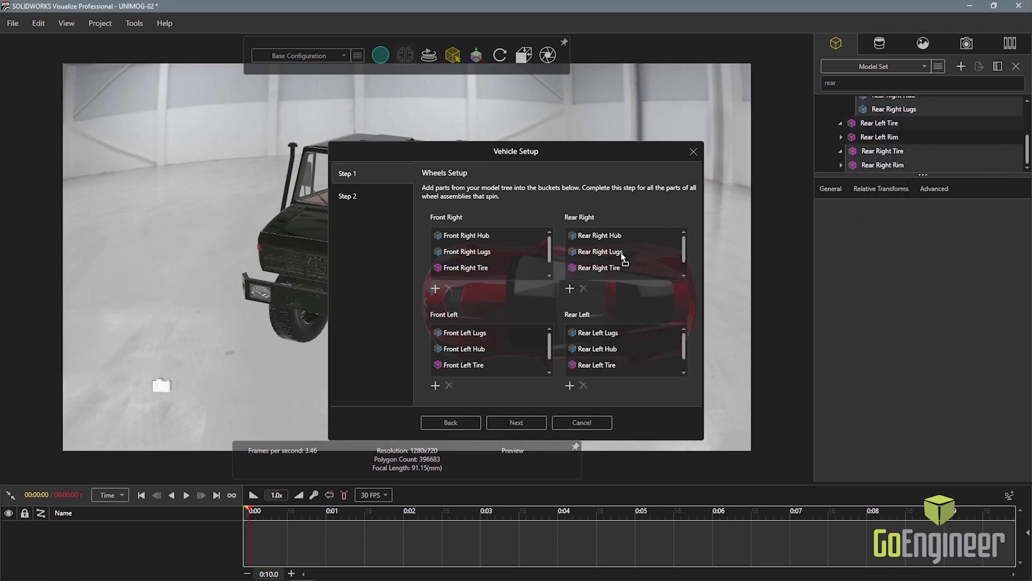
Clear the search filter and finish the vehicle setup without calipers
click(1016, 66)
click(515, 422)
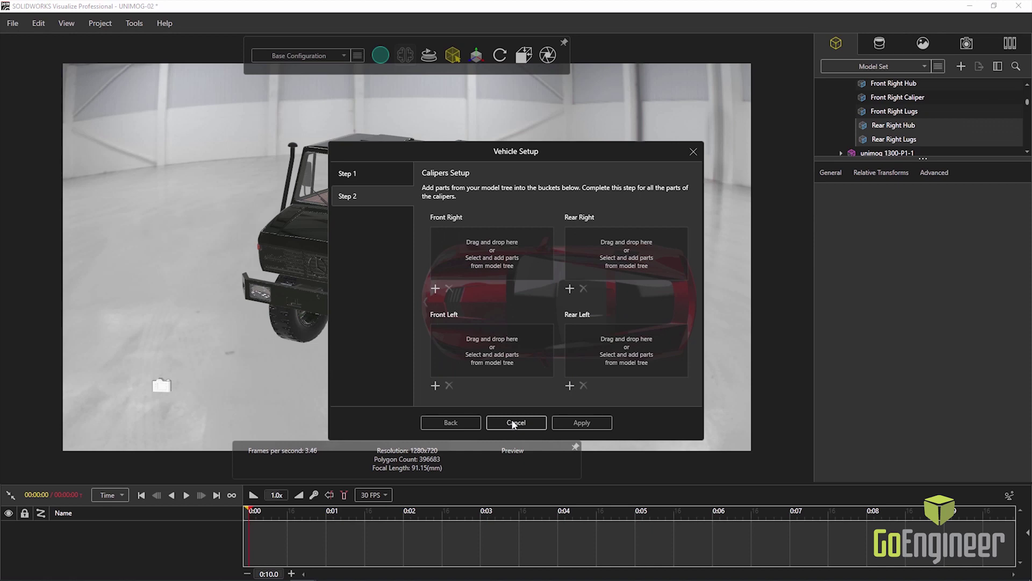
click(579, 424)
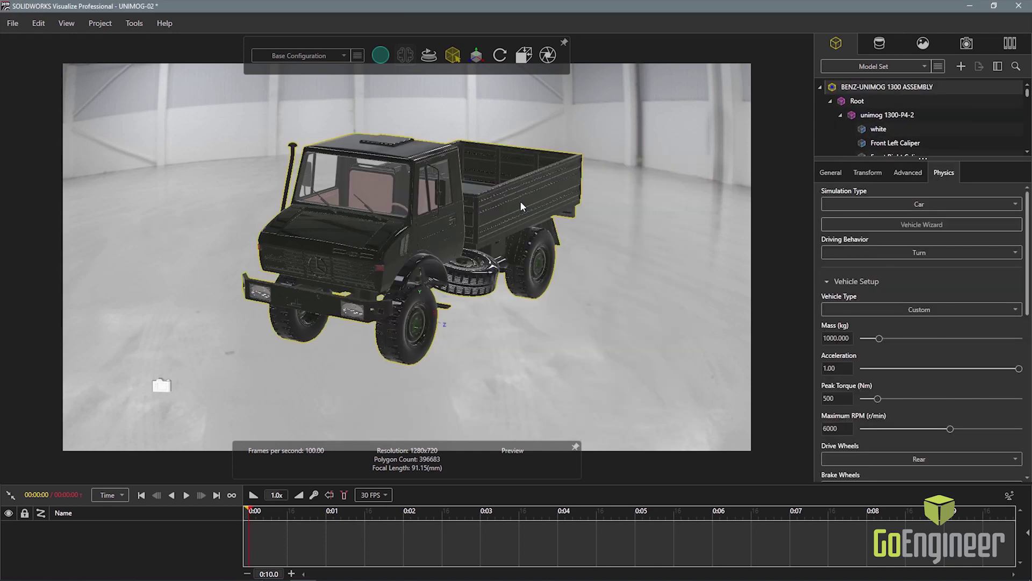
Keep driving behaviour on Turn and apply the Pickup preset (1800 kg, 600 Nm, all-wheel drive)
click(919, 253)
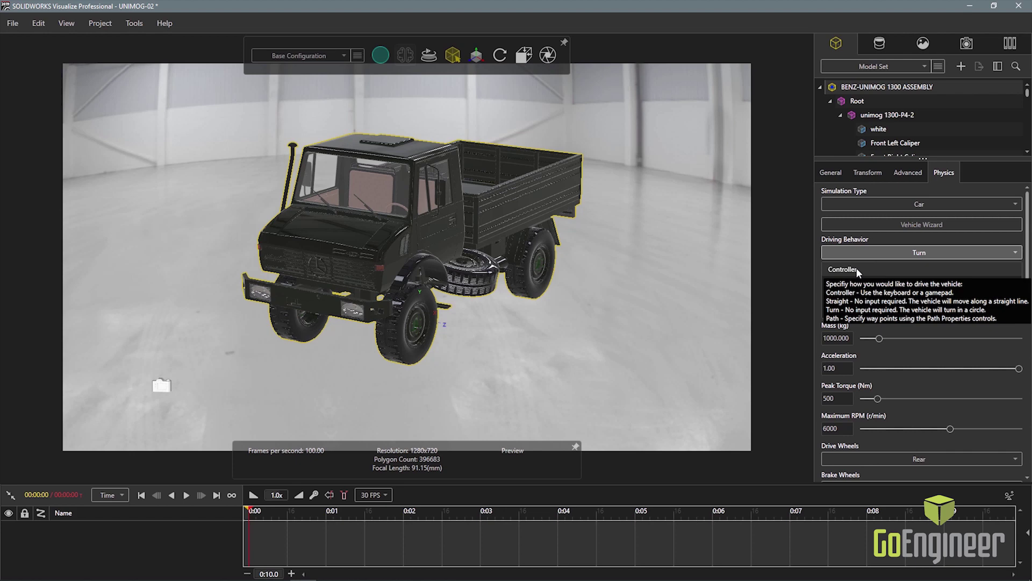
click(892, 297)
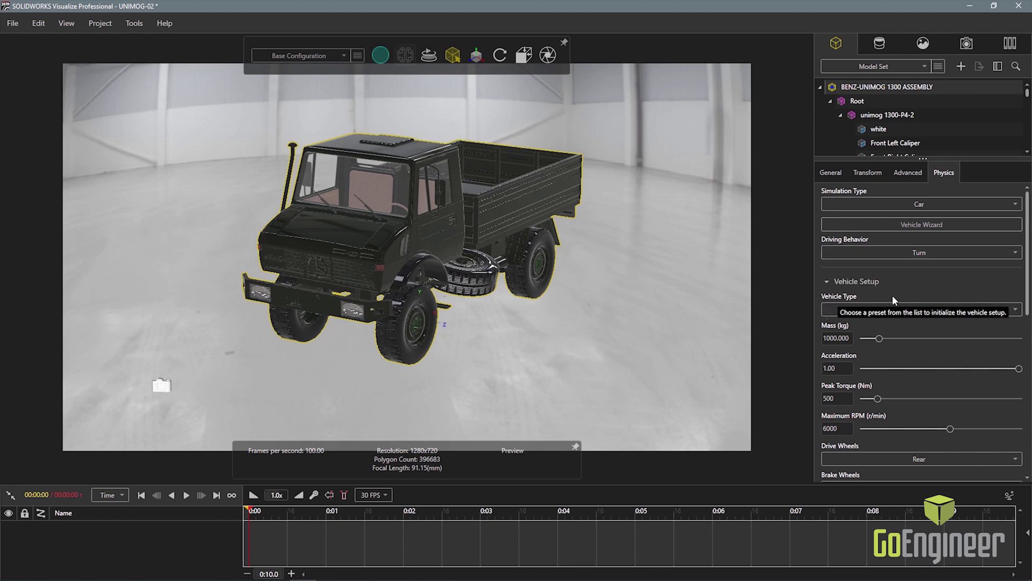
click(920, 309)
click(839, 424)
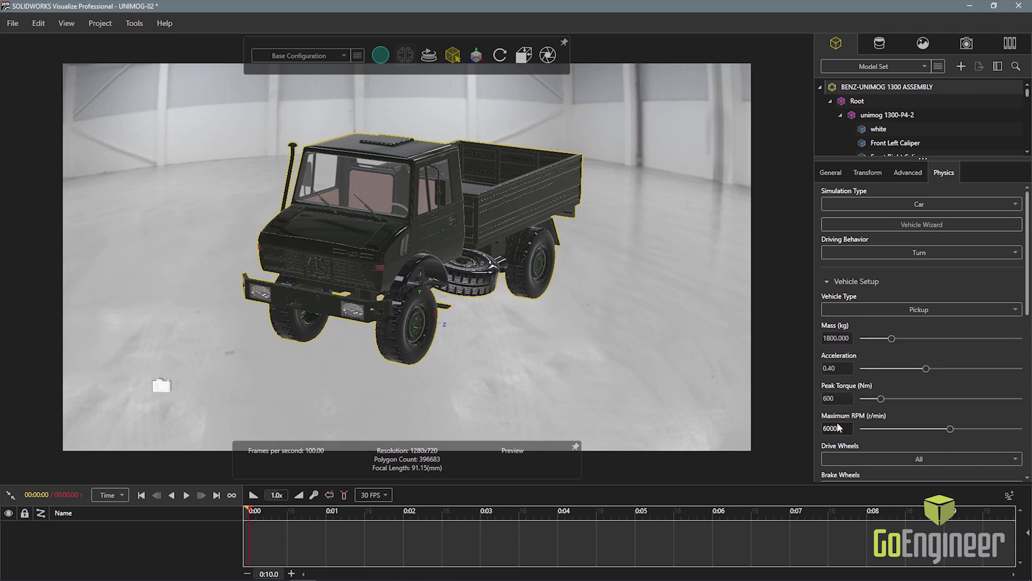
scroll(926, 389, down, 3)
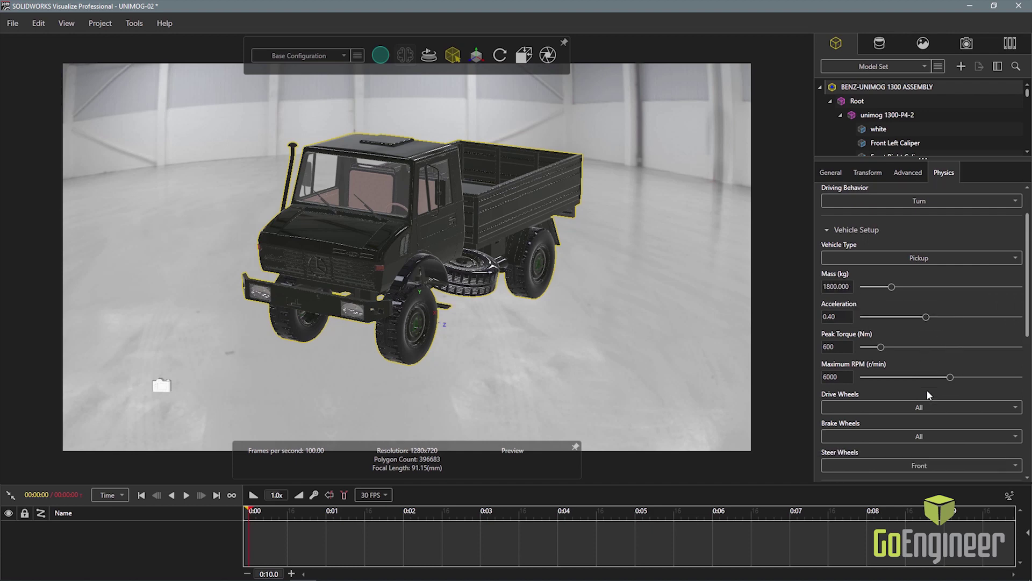
scroll(853, 383, down, 6)
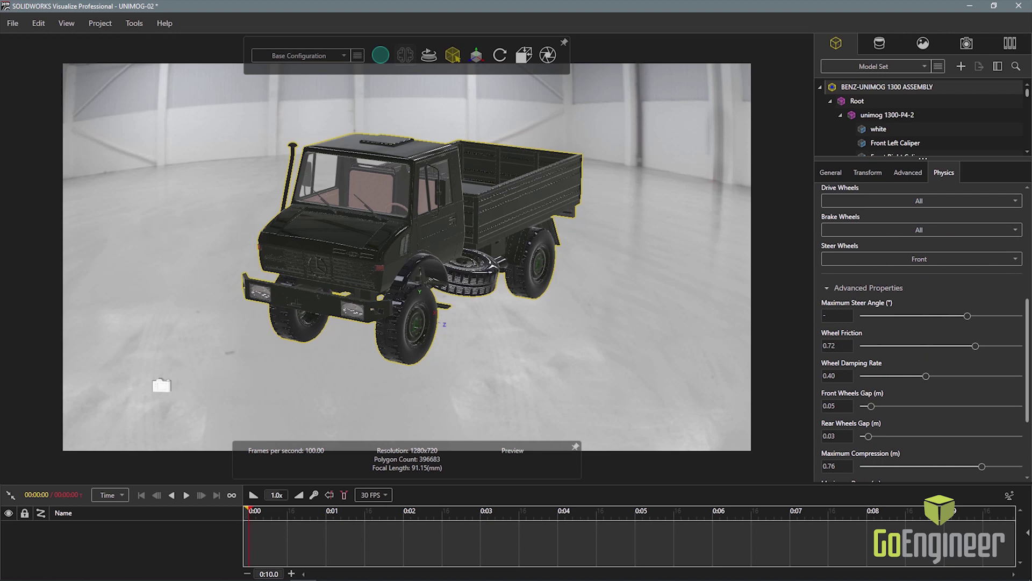
scroll(921, 325, down, 5)
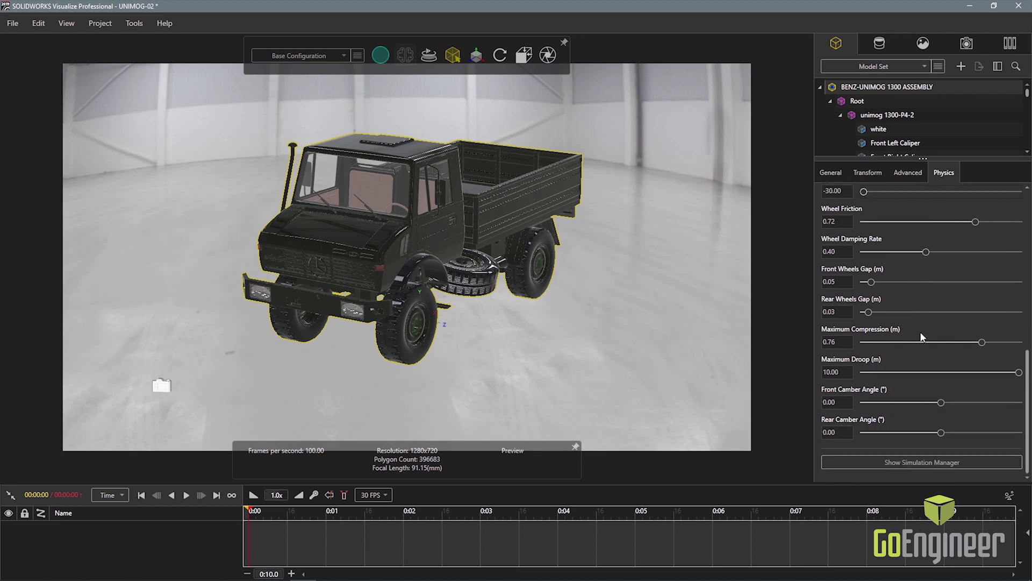
click(899, 466)
Run a test physics simulation of the truck, then stop it to reset the truck's pose
click(893, 520)
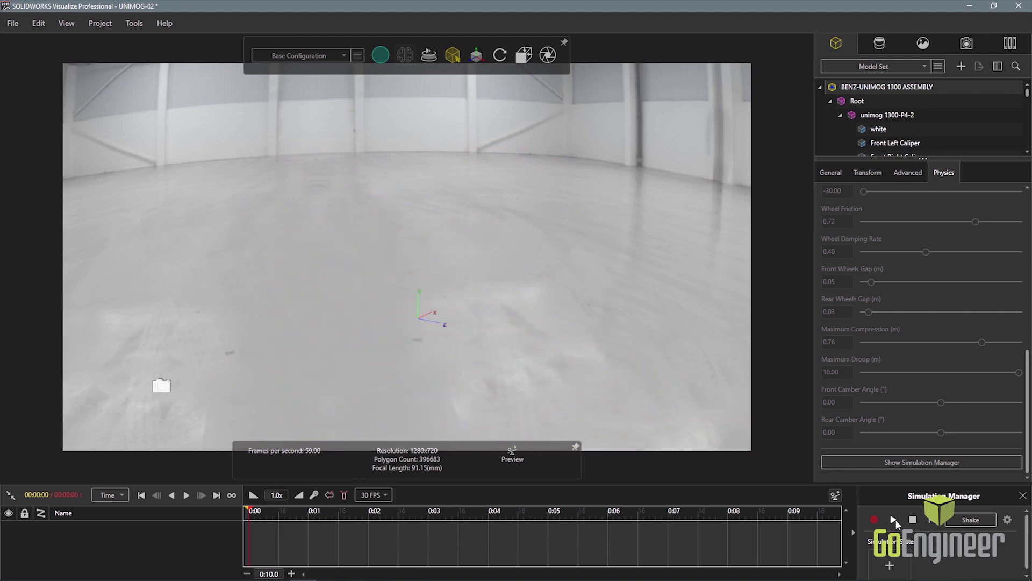
click(913, 519)
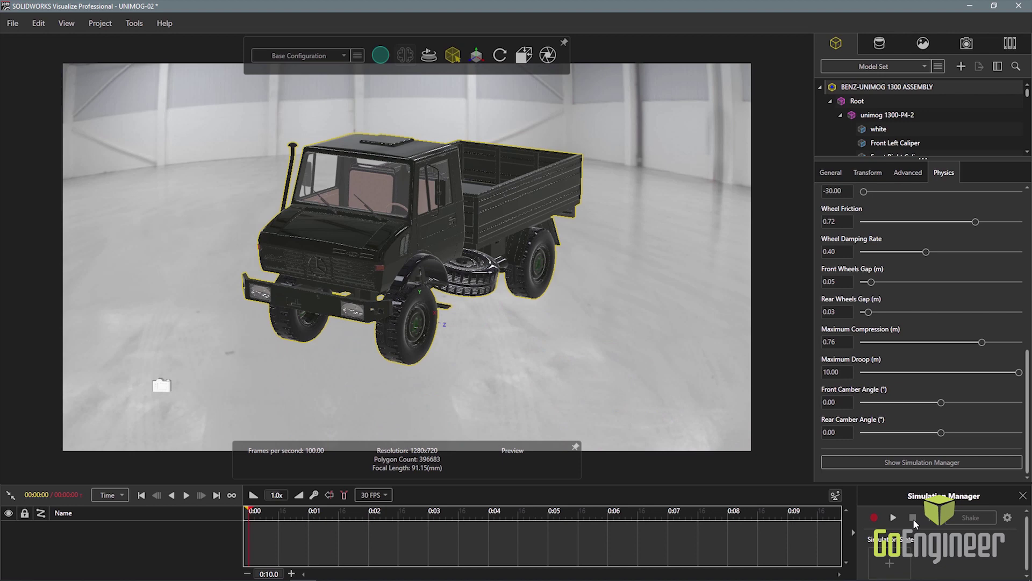
click(968, 43)
Switch to the 'Camera' view and replay the simulation so the truck drives out of frame
double_click(938, 117)
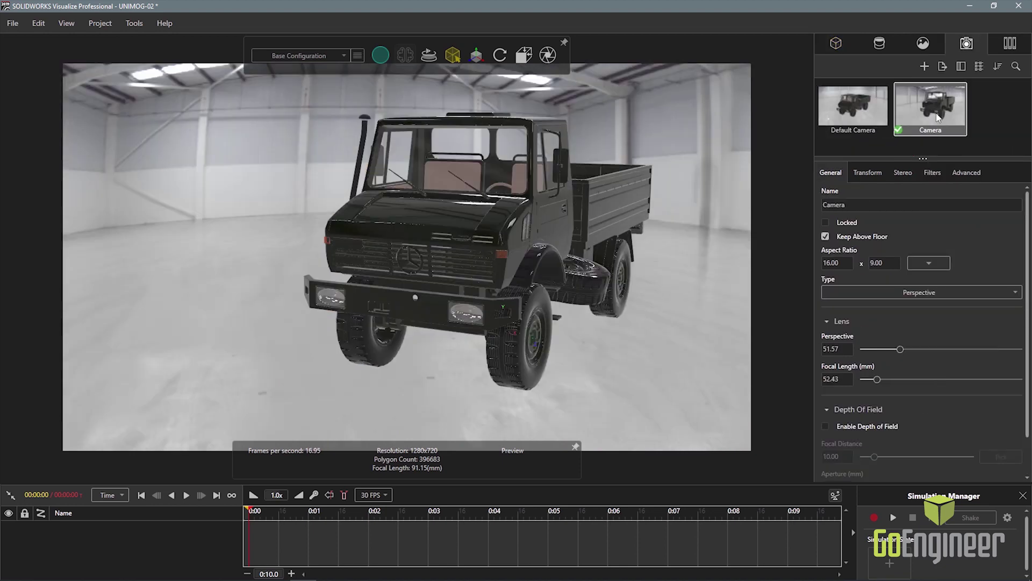
click(894, 518)
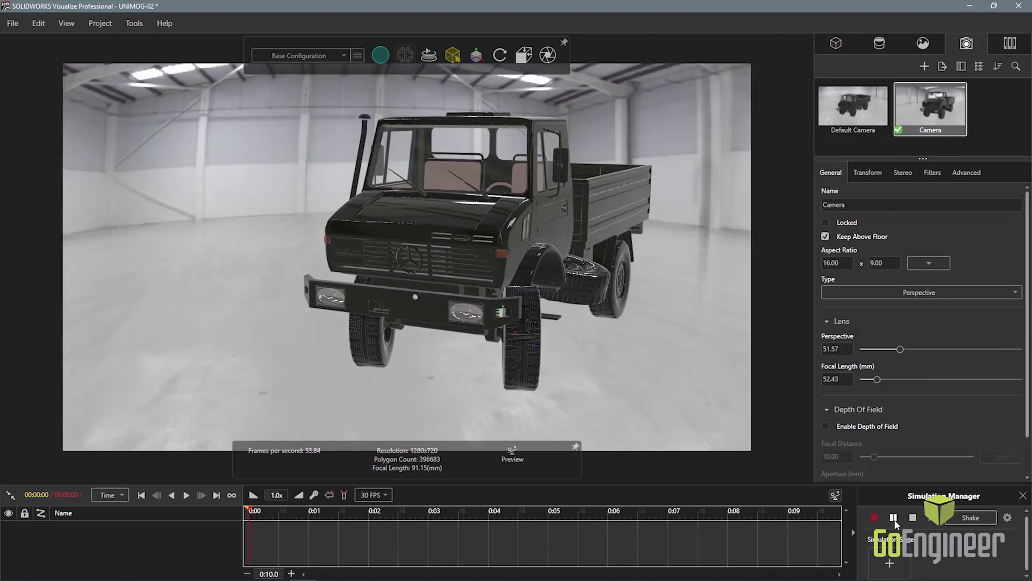